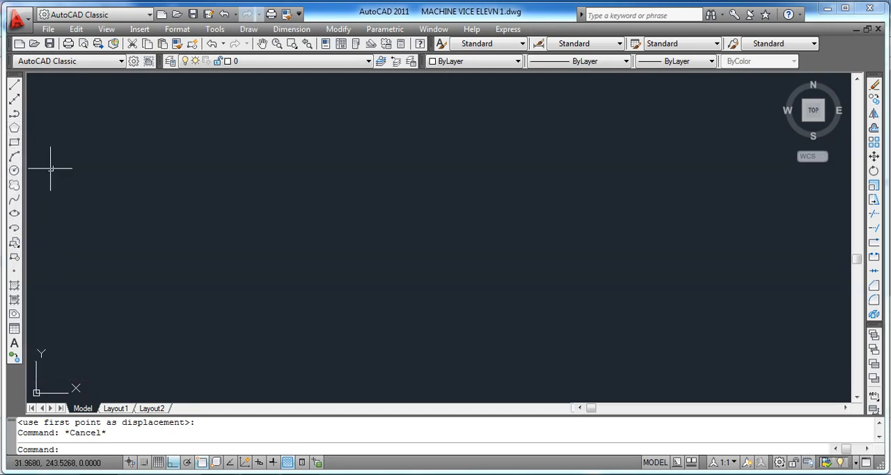
Step: Draw a six-sided polygon inscribed in a circle of radius 30 in the empty drawing area
click(15, 129)
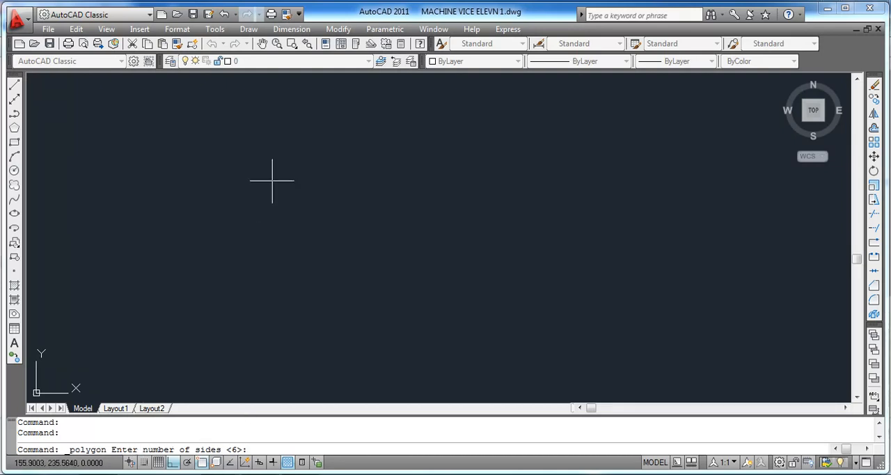
text(6)
key(Return)
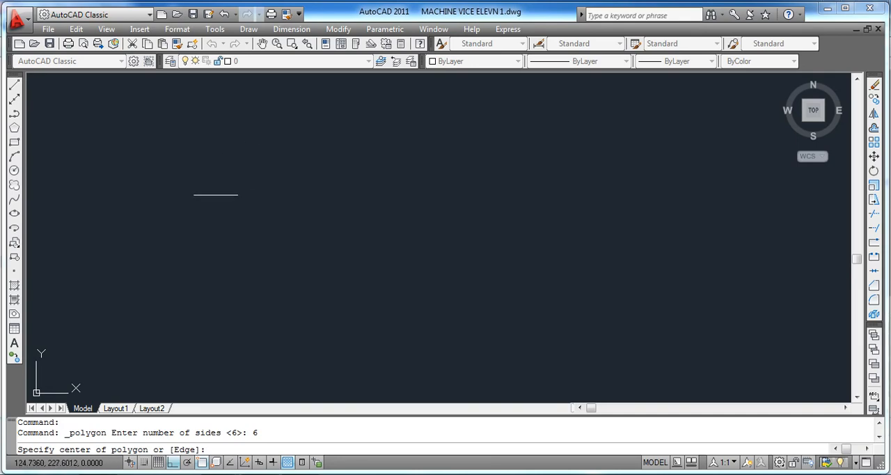
click(245, 215)
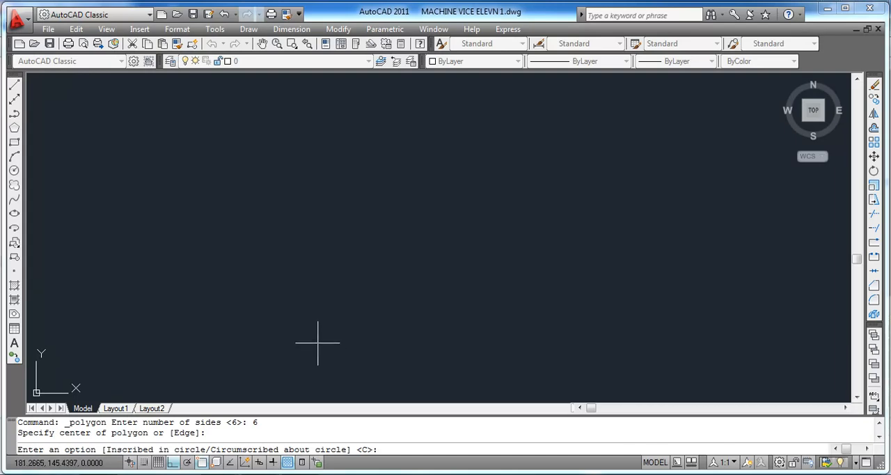
text(i)
key(Return)
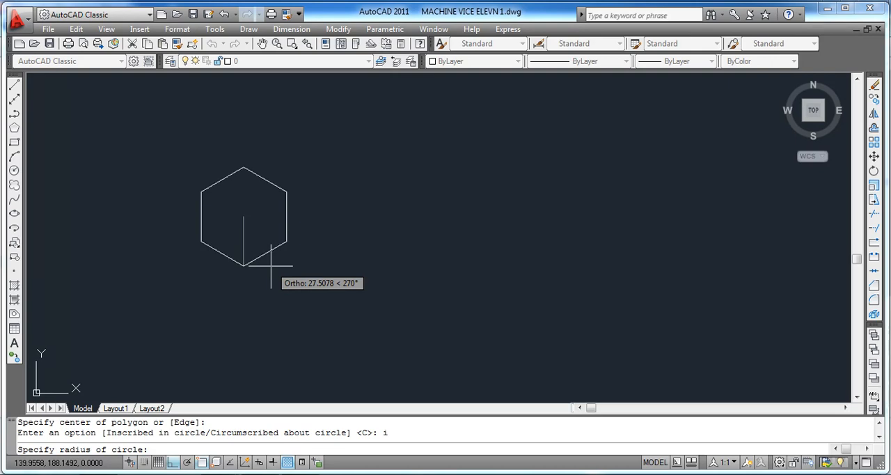
text(30)
key(Return)
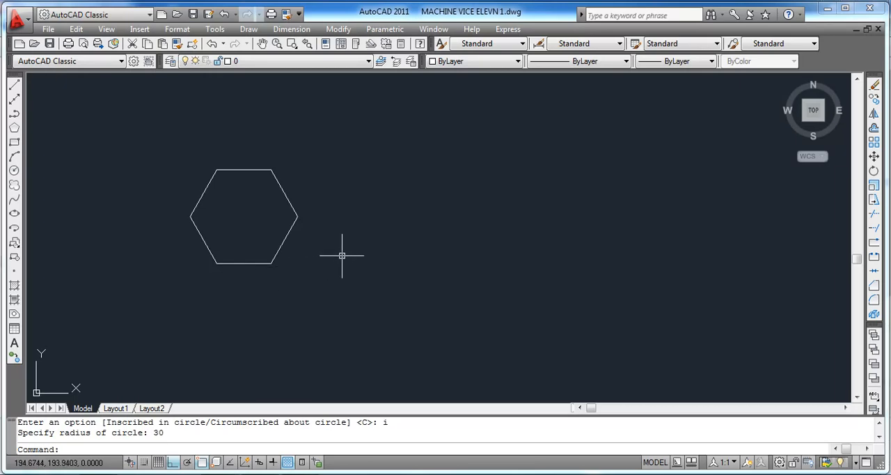
Step: Draw a circle of radius 30 to the right of the hexagon
click(15, 173)
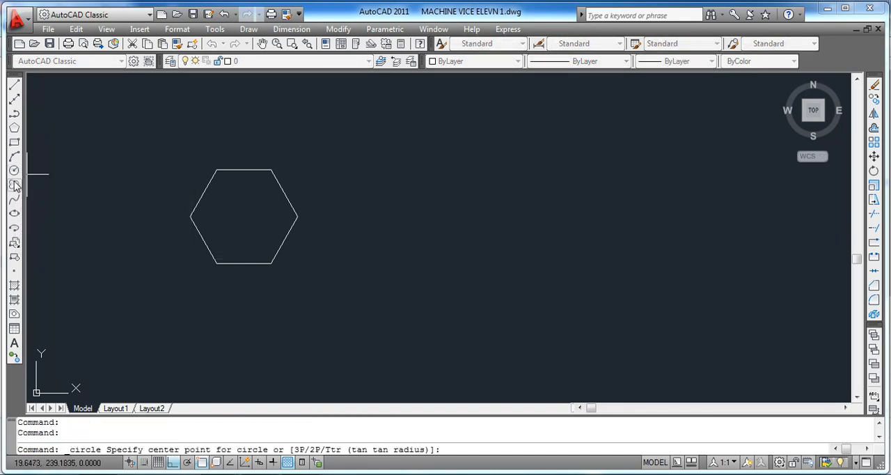
click(436, 217)
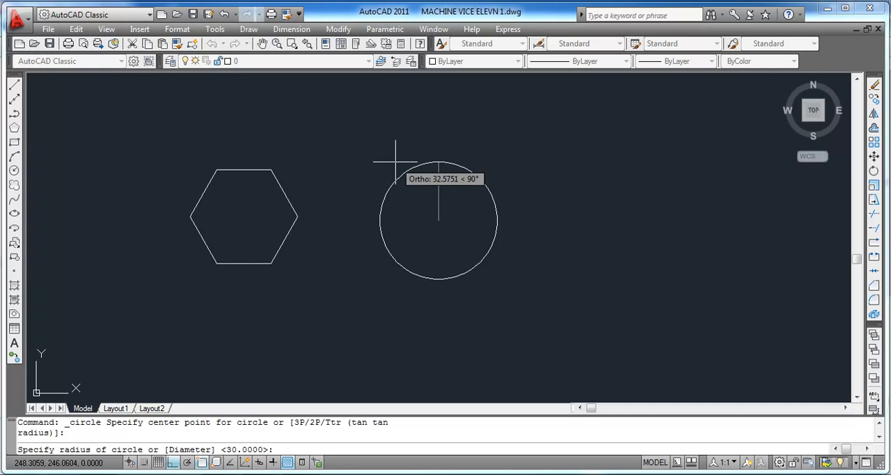
text(30)
key(Return)
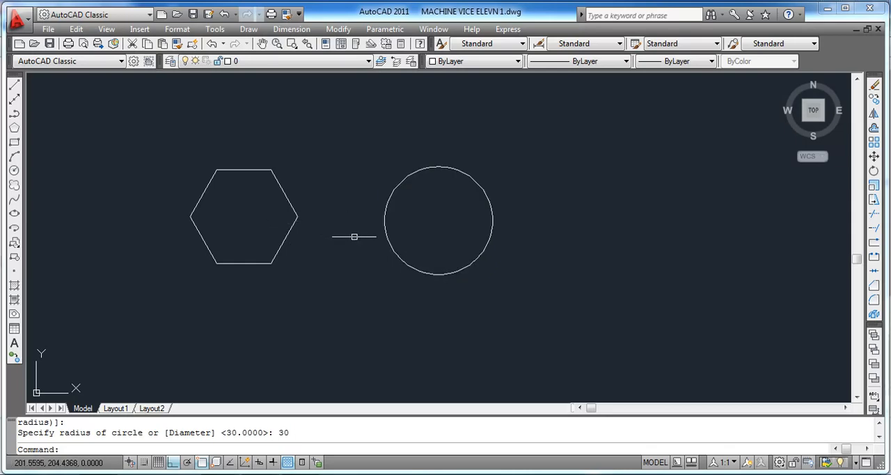
click(398, 260)
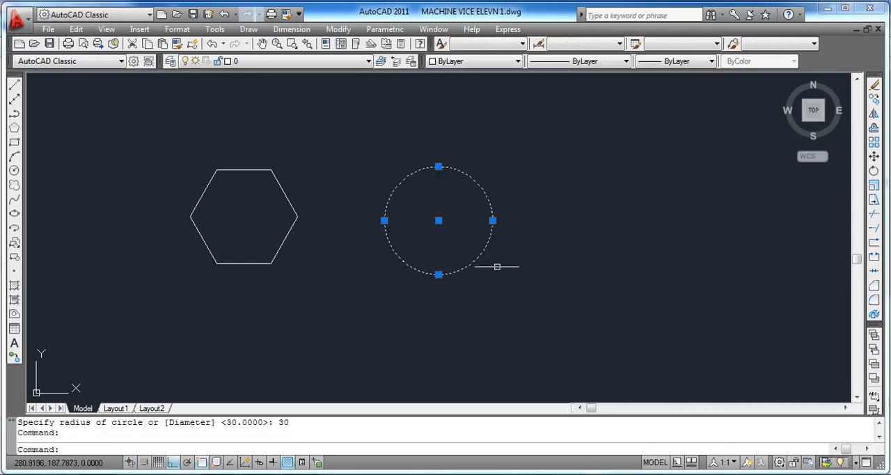
right_click(550, 230)
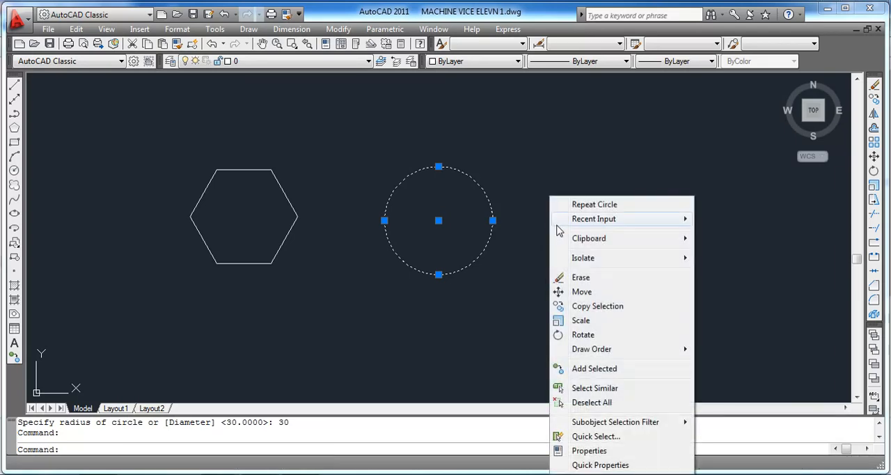
click(584, 291)
click(439, 220)
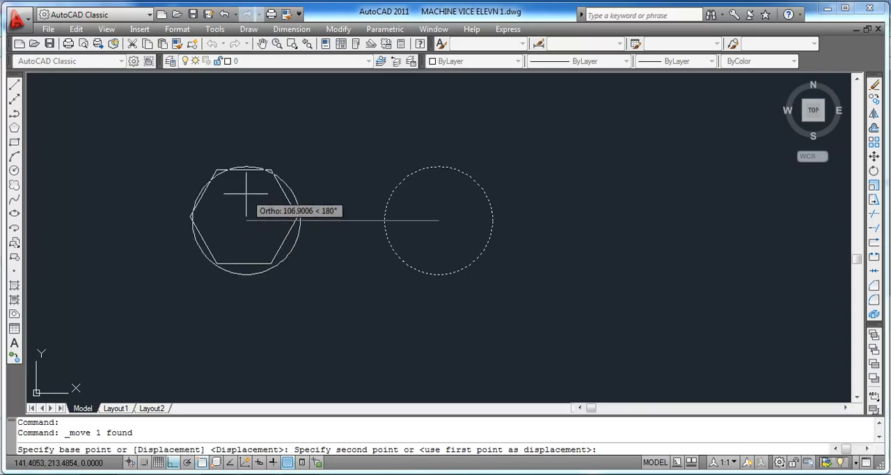
key(F8)
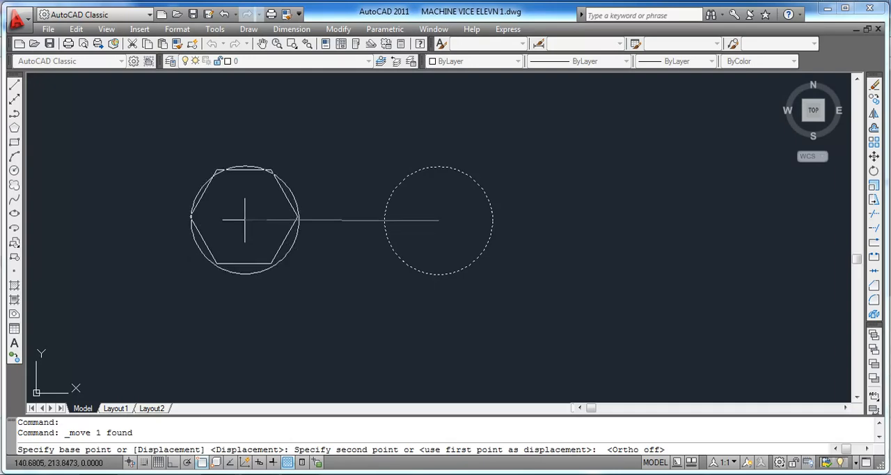
key(Escape)
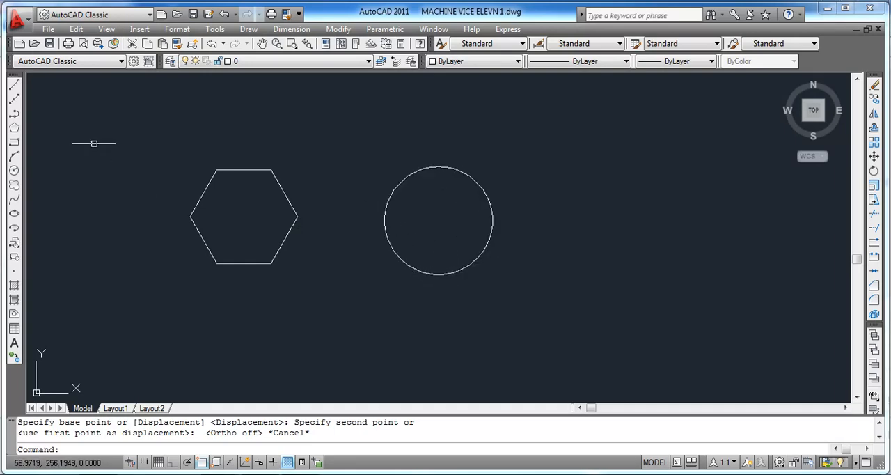
Step: Draw a six-sided polygon centred on the circle, using the Inscribed option with Ortho on and a radius of 30
click(14, 128)
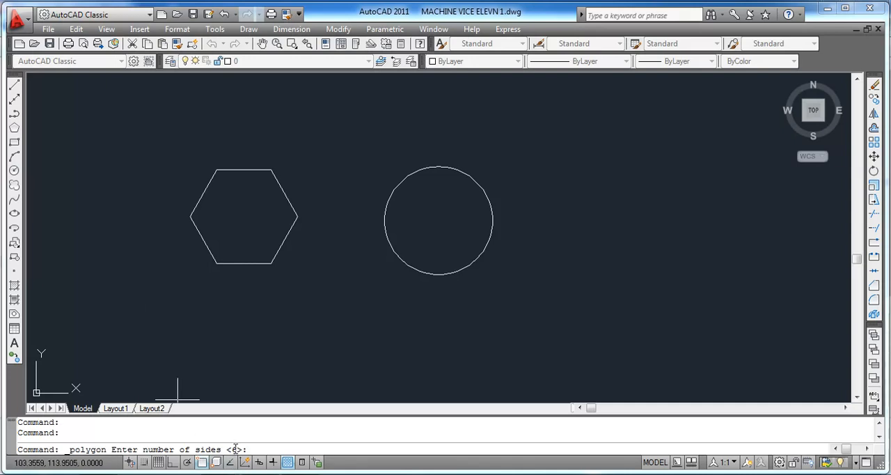
key(Return)
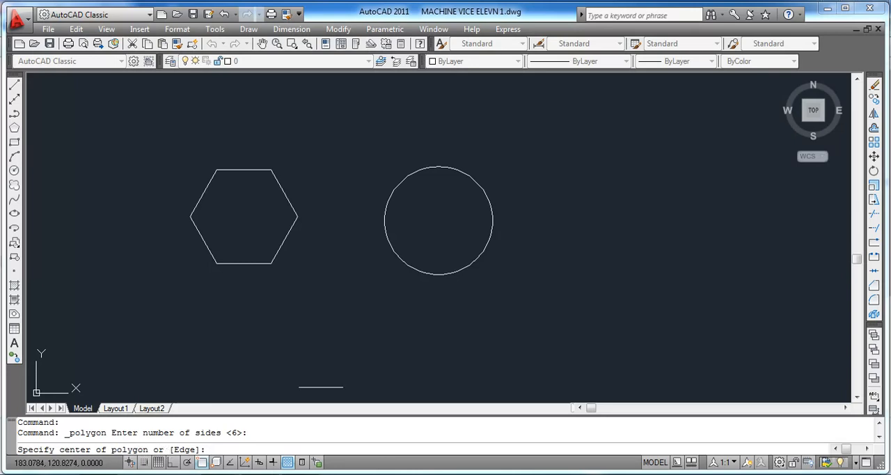
click(436, 222)
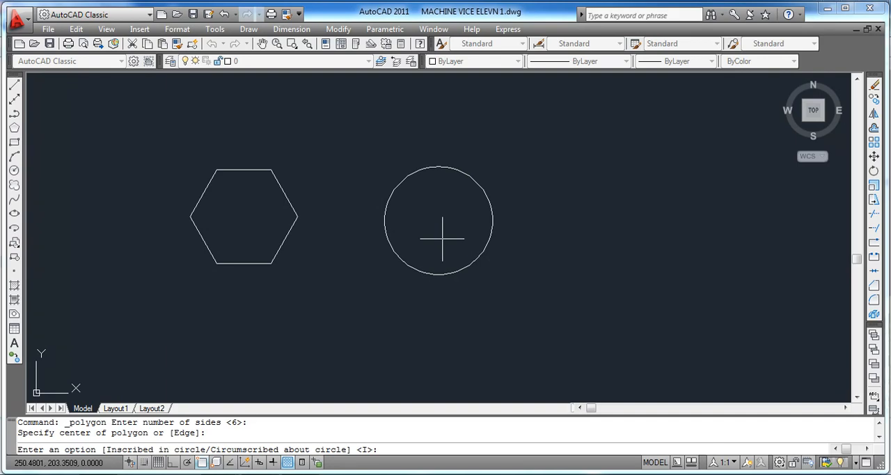
text(i)
key(Return)
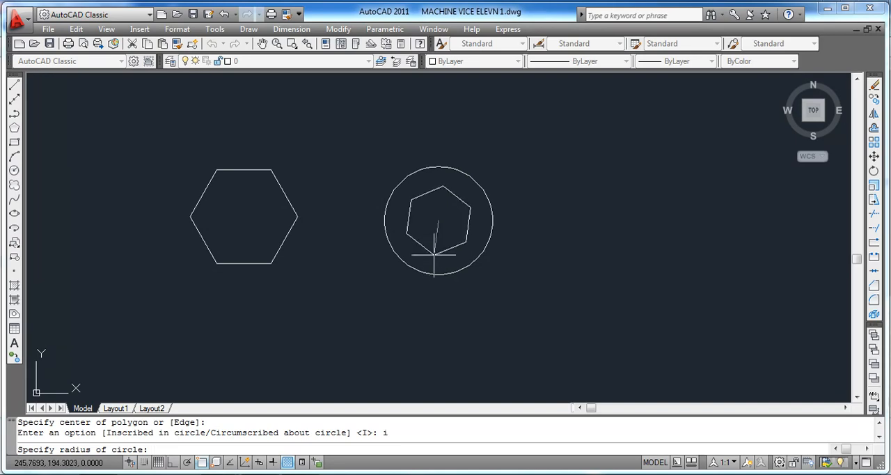
key(F8)
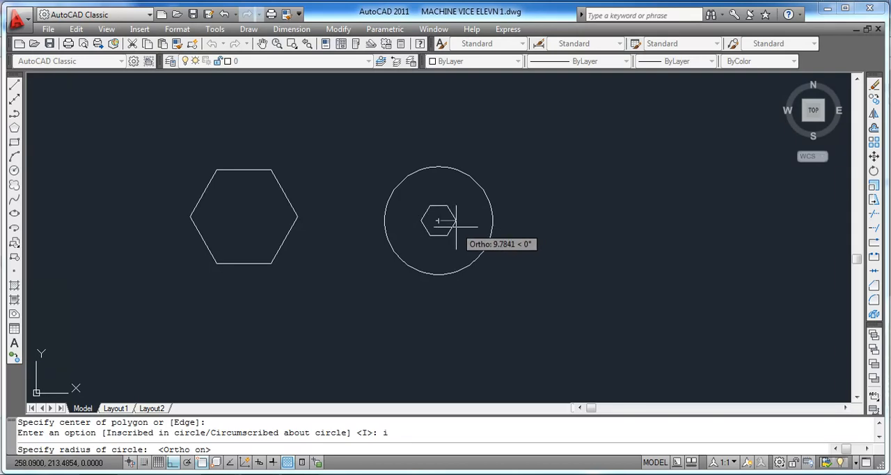
text(3)
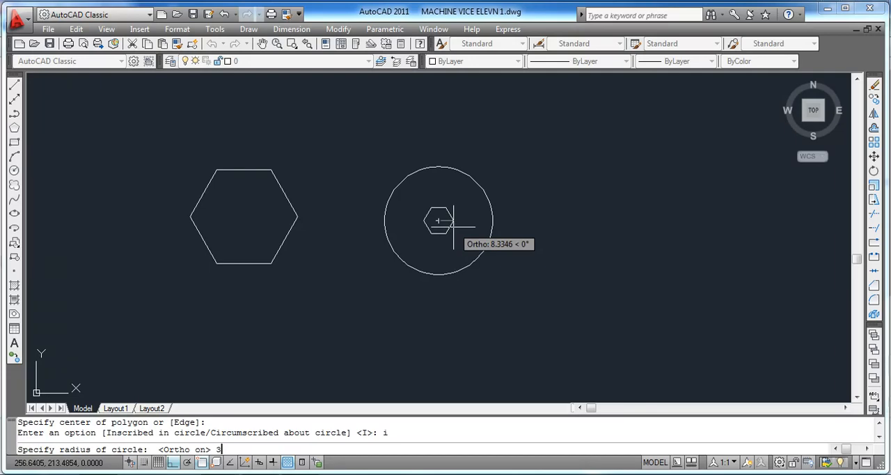
text(0)
key(Return)
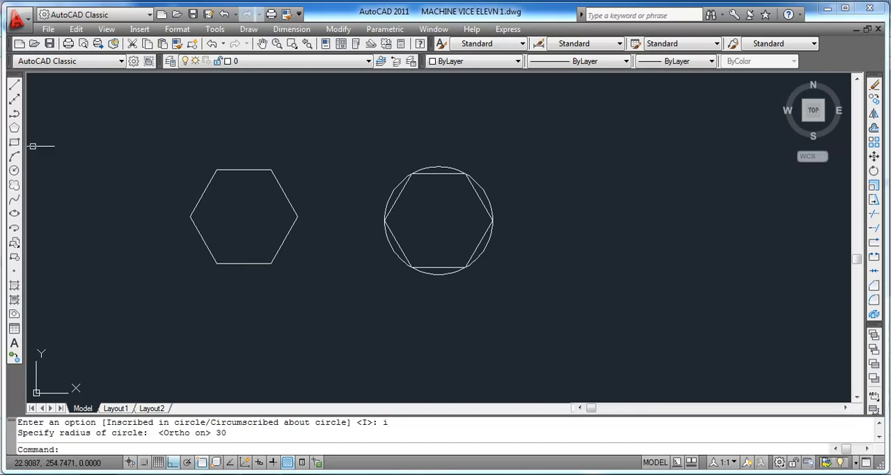
Step: Draw another six-sided polygon from the circle's centre, using the Circumscribed option with a radius of 30
click(14, 130)
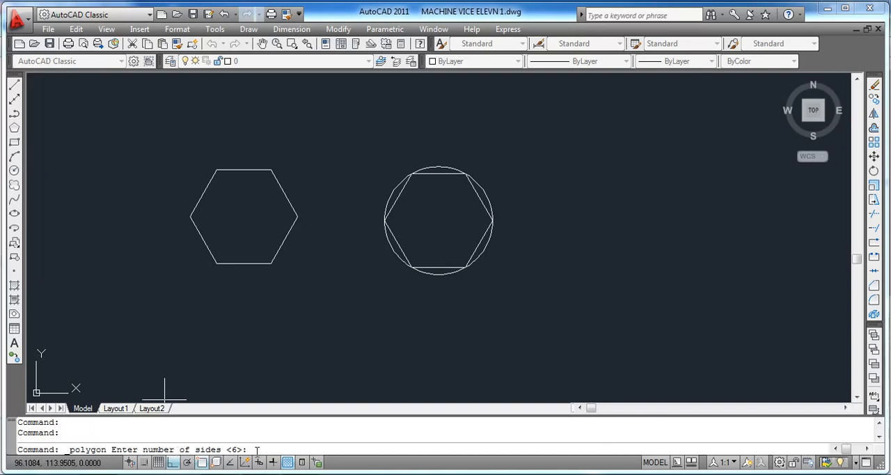
key(Return)
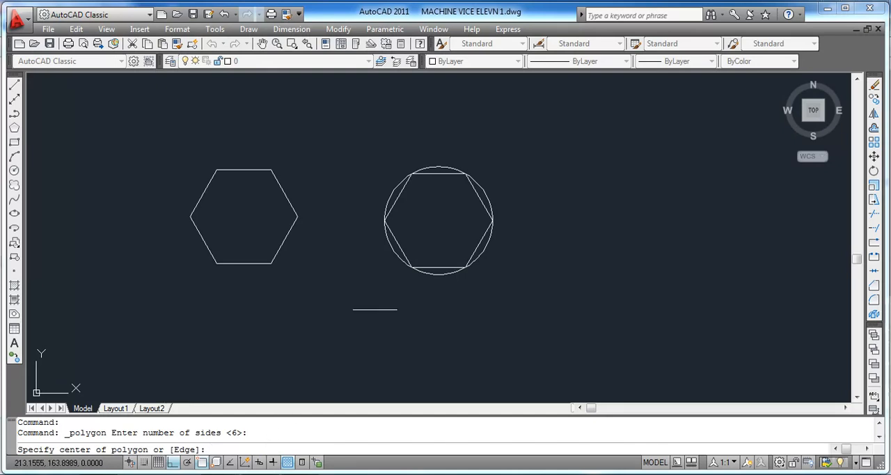
click(438, 221)
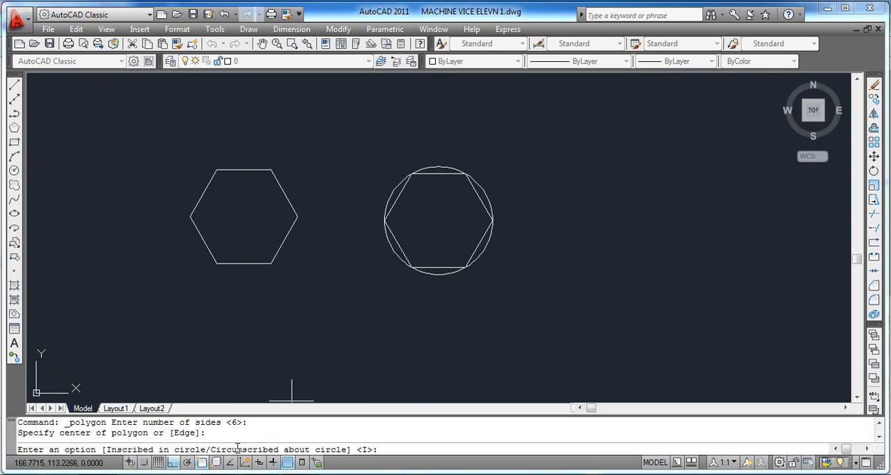
key(Return)
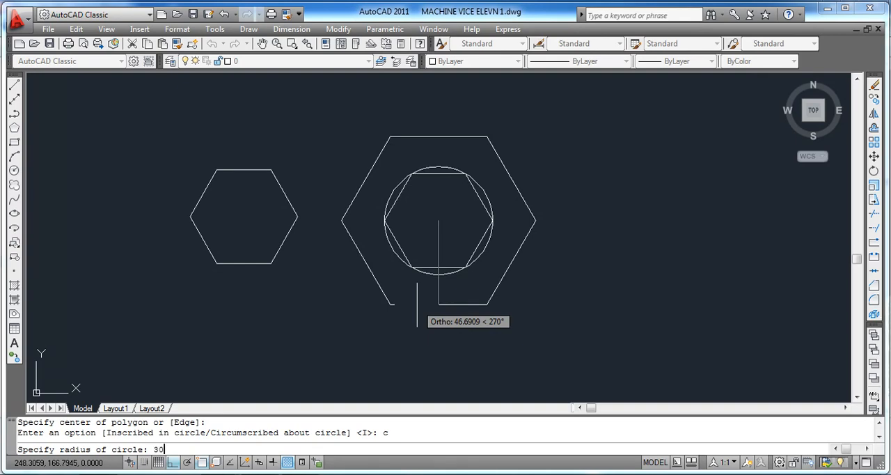
key(Return)
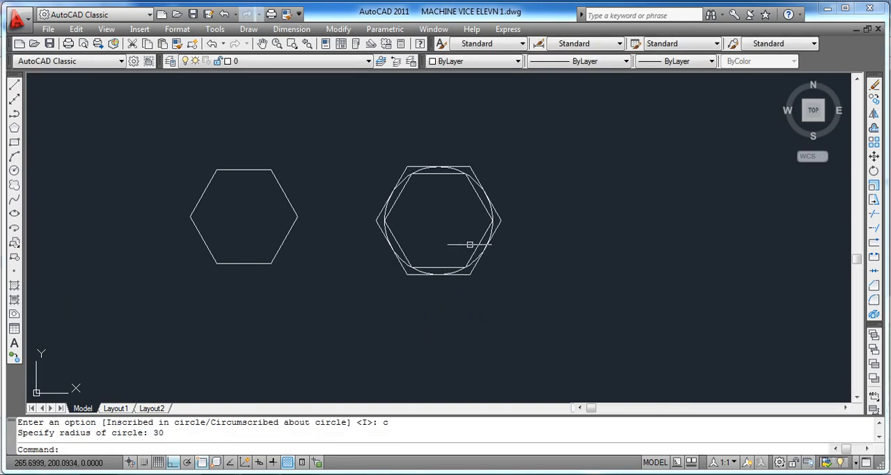
Step: Change the colour of the hexagon inscribed in the circle to Red
click(486, 204)
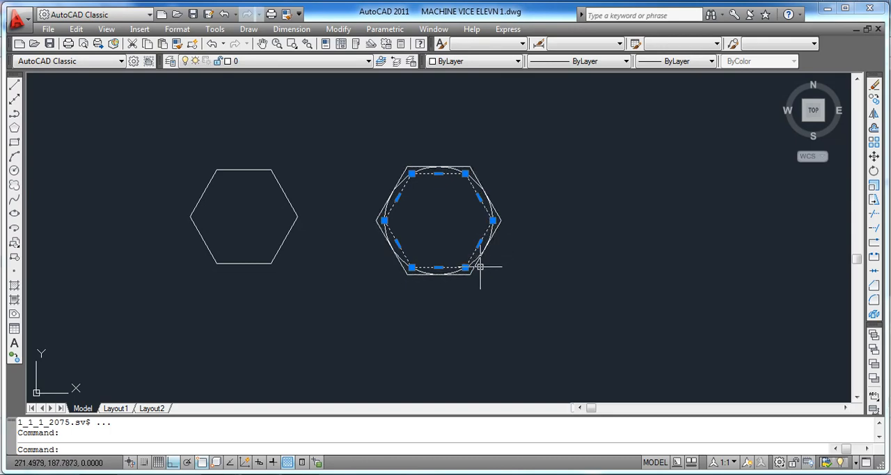
click(518, 61)
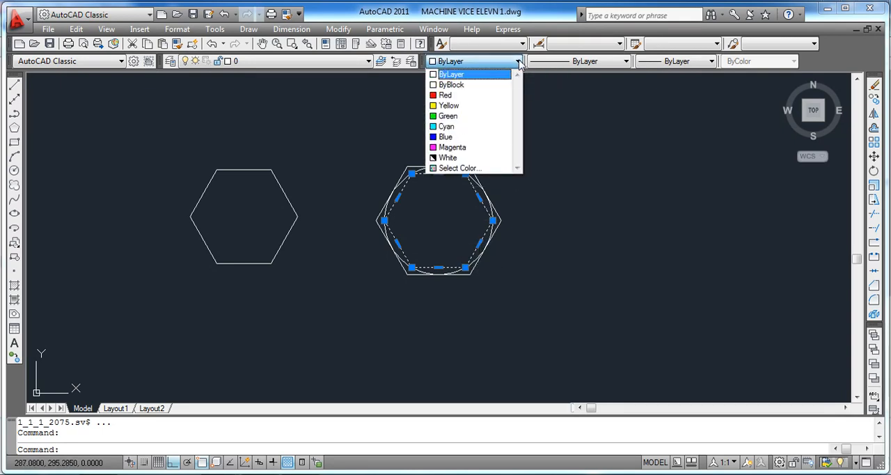
click(474, 96)
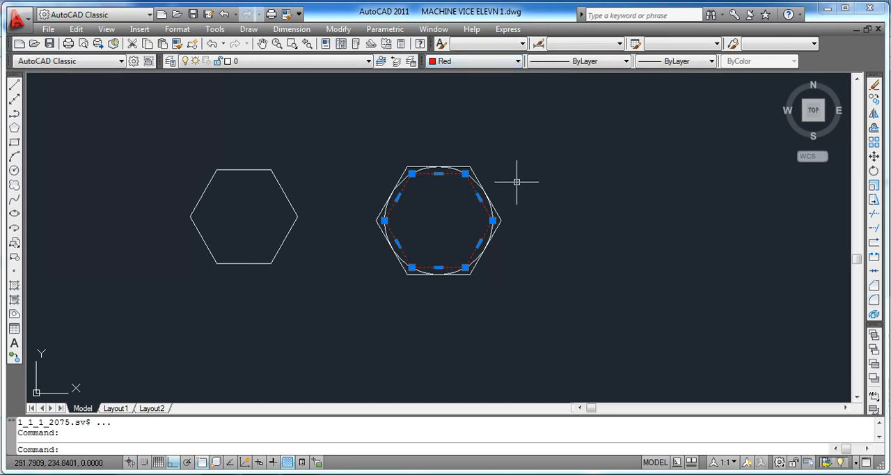
key(Escape)
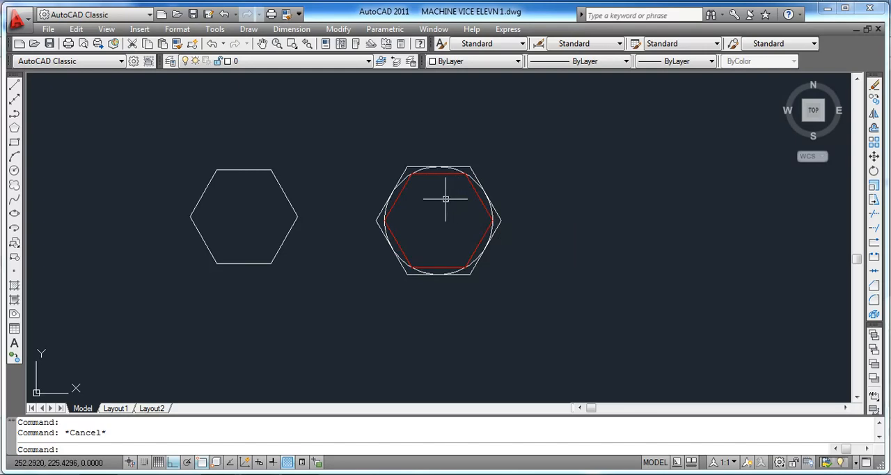
Step: Change the colour of the hexagon circumscribed about the circle to Green
click(473, 167)
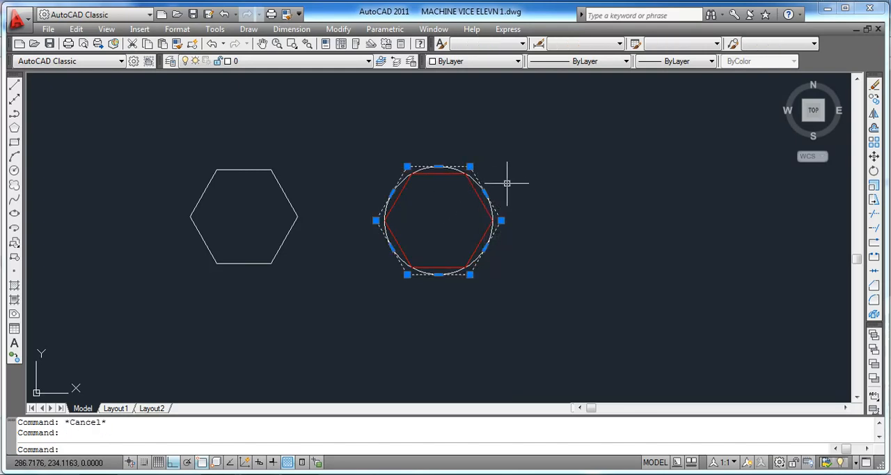
click(518, 61)
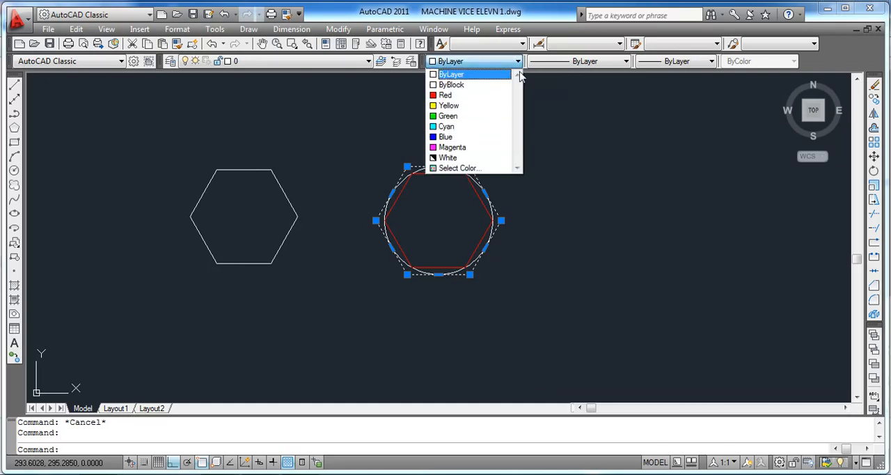
click(506, 116)
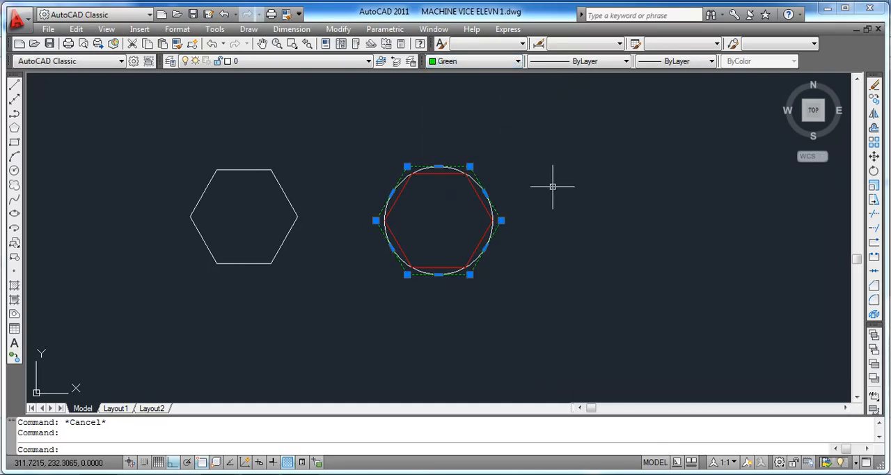
key(Escape)
scroll(452, 215, up, 4)
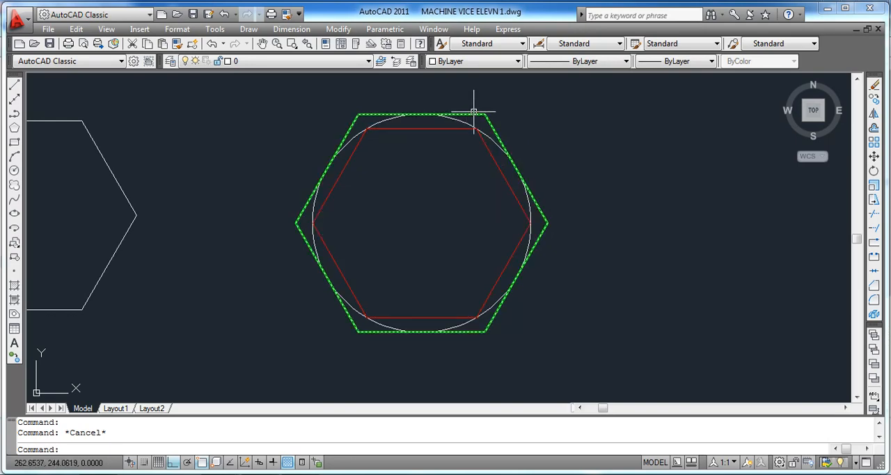
mouse_move(473, 111)
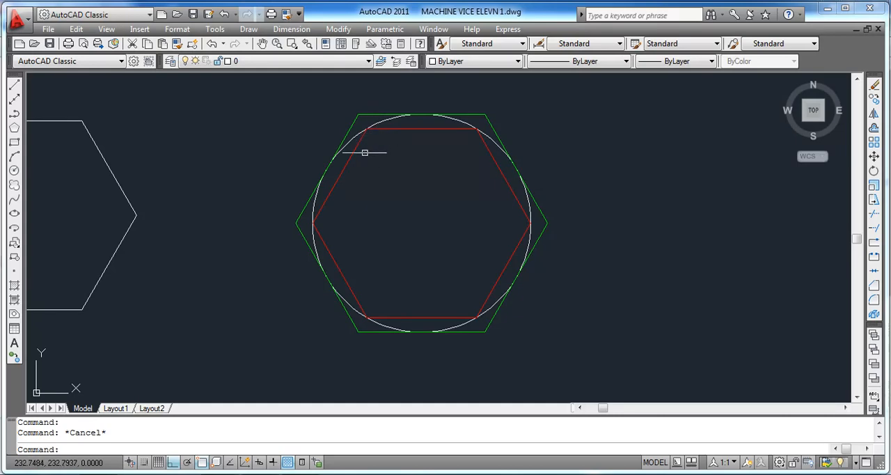
scroll(282, 186, down, 1)
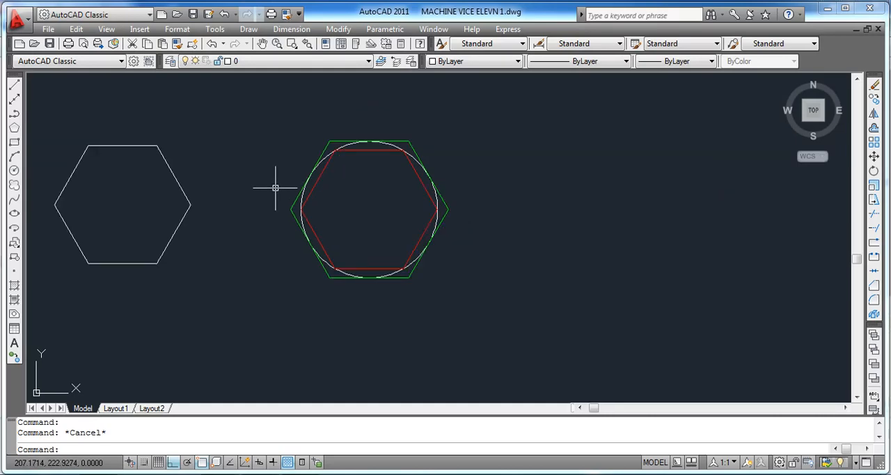
Step: Draw a five-sided polygon in the empty space beside the coloured hexagons, using the Circumscribed option with a radius of 30
click(15, 129)
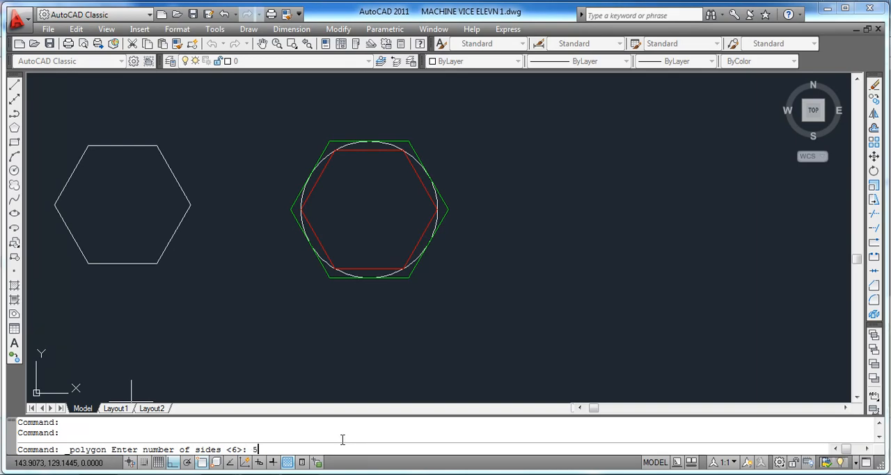
key(Return)
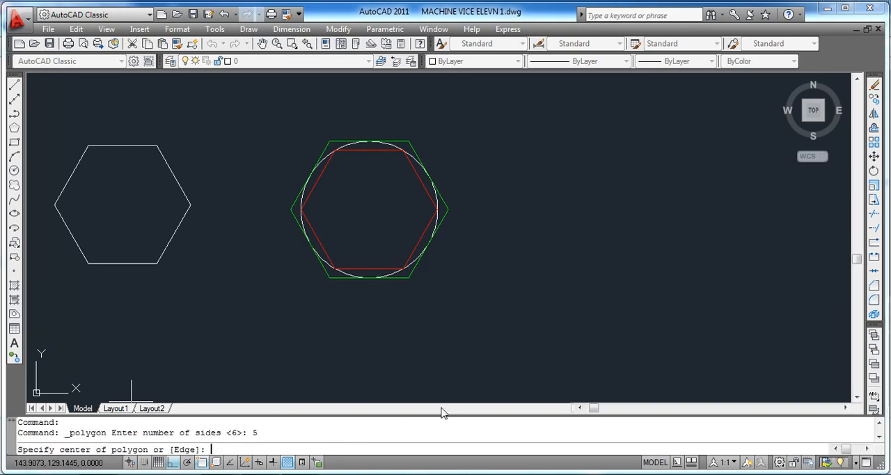
click(588, 246)
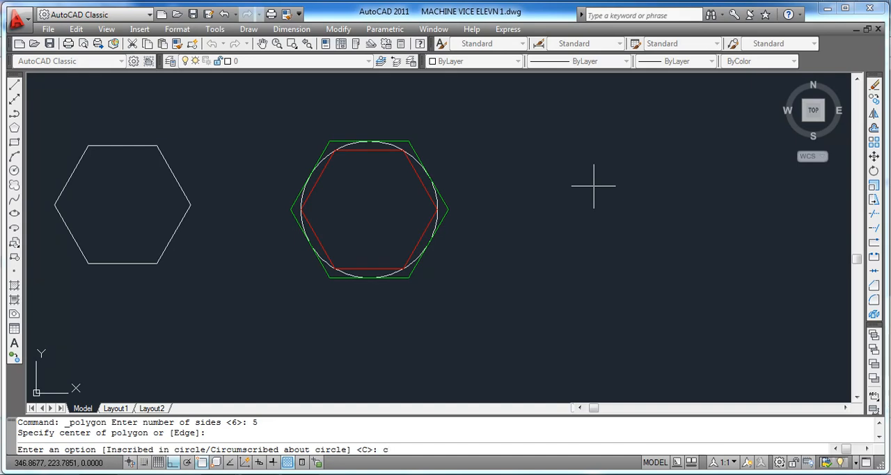
key(Return)
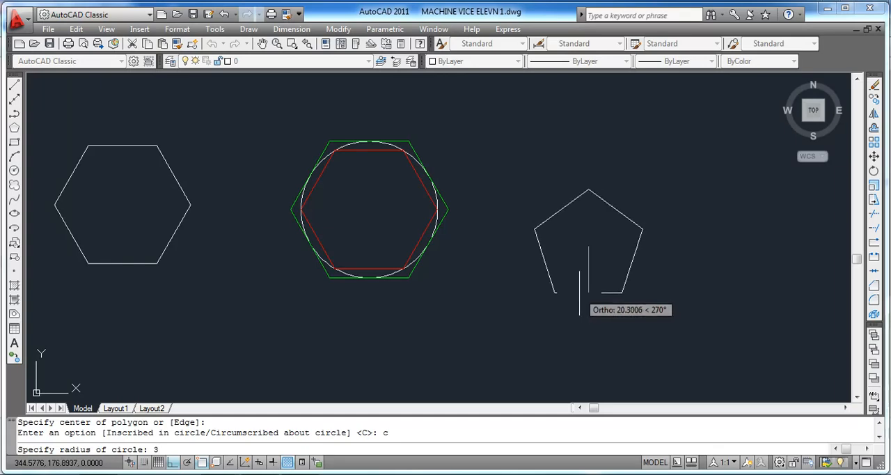
key(Return)
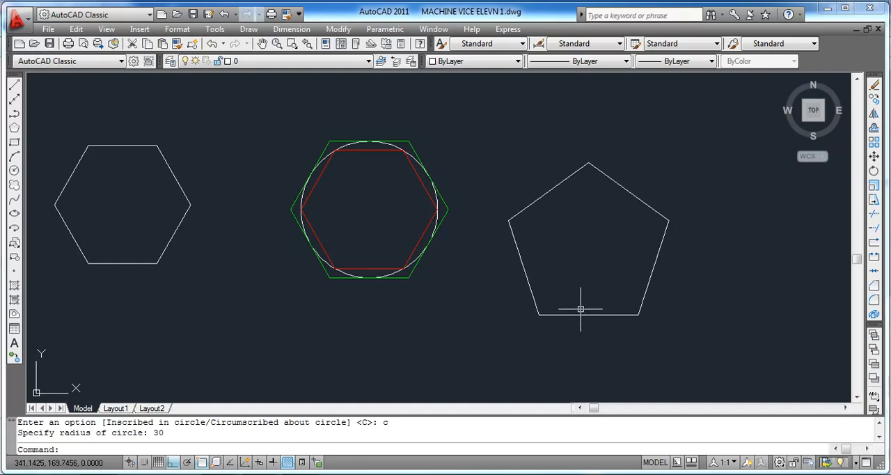
Step: Draw an eight-sided polygon on the far side of the pentagon, using the Inscribed option with a radius of 30
click(14, 128)
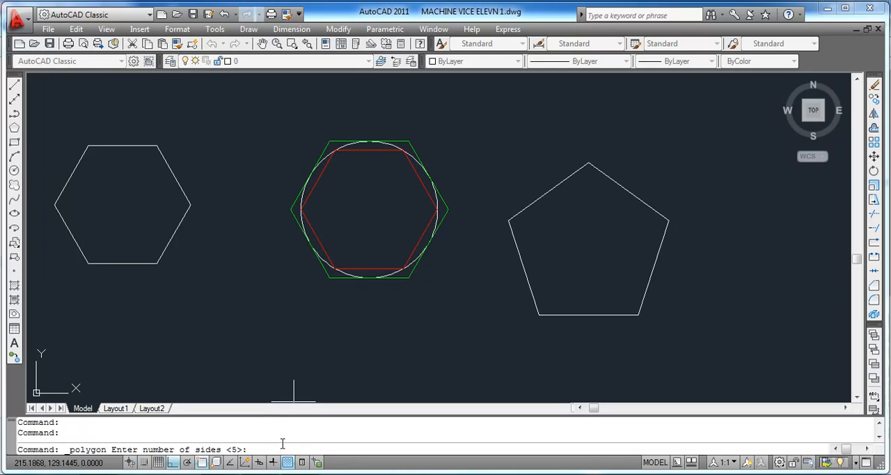
text(8)
key(Return)
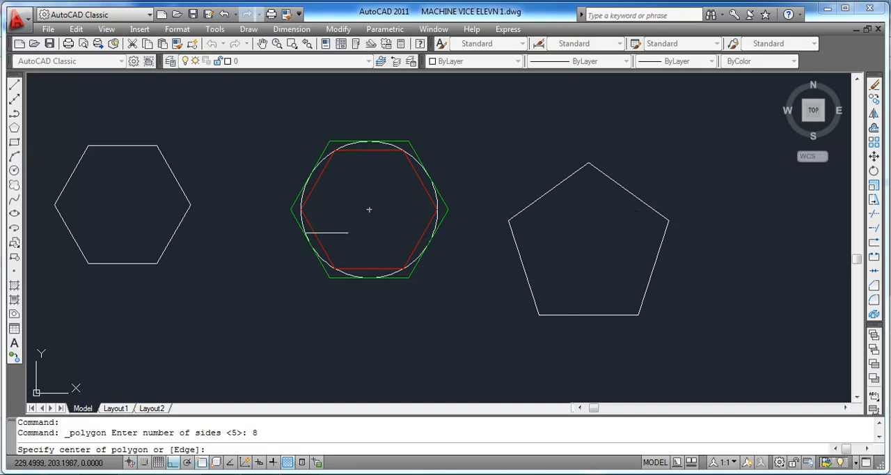
scroll(297, 231, down, 3)
scroll(556, 238, up, 2)
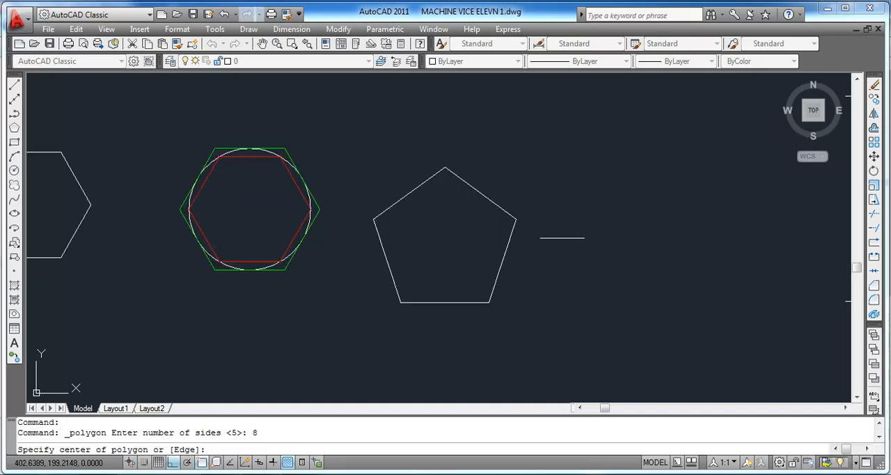
click(637, 224)
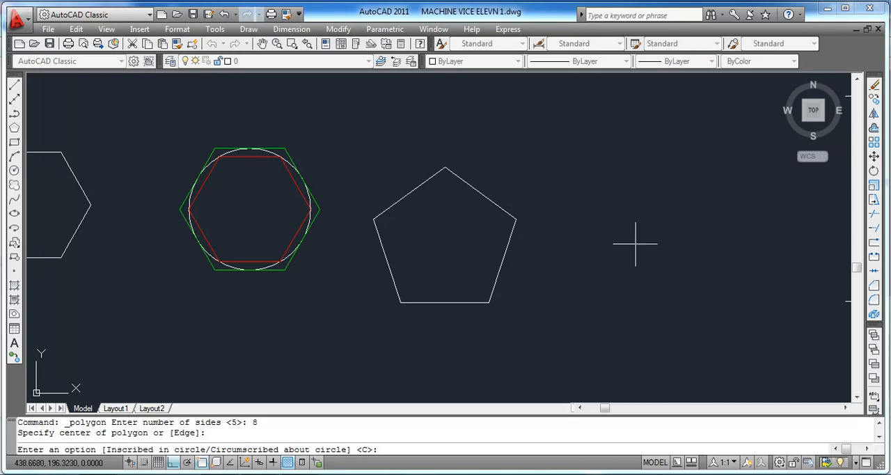
text(i)
key(Return)
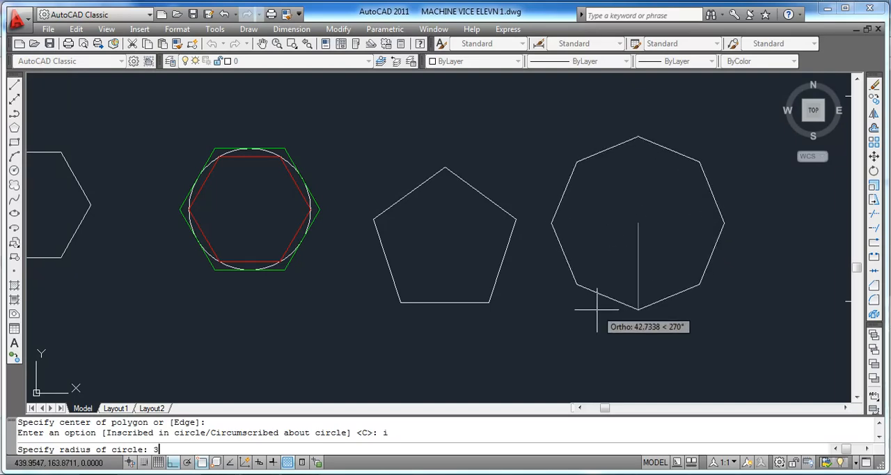
text(30)
key(Return)
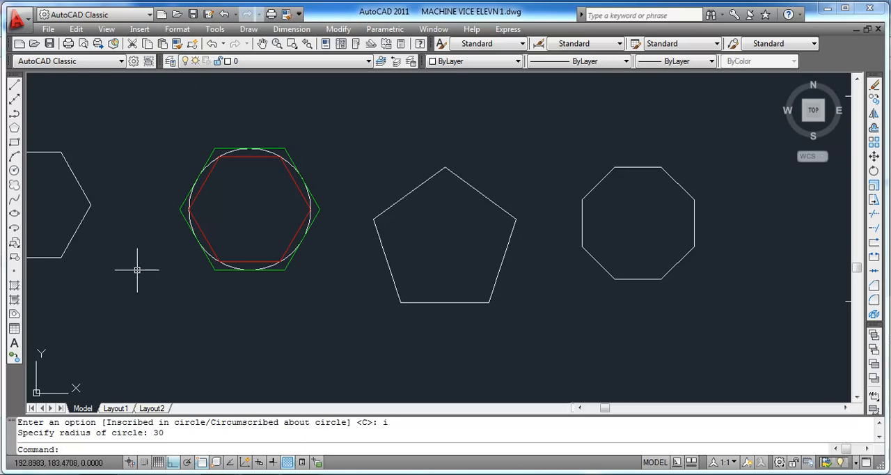
Step: Draw a three-sided polygon below and between the white hexagon and the coloured hexagons, using the Circumscribed option with a radius of 30
click(14, 128)
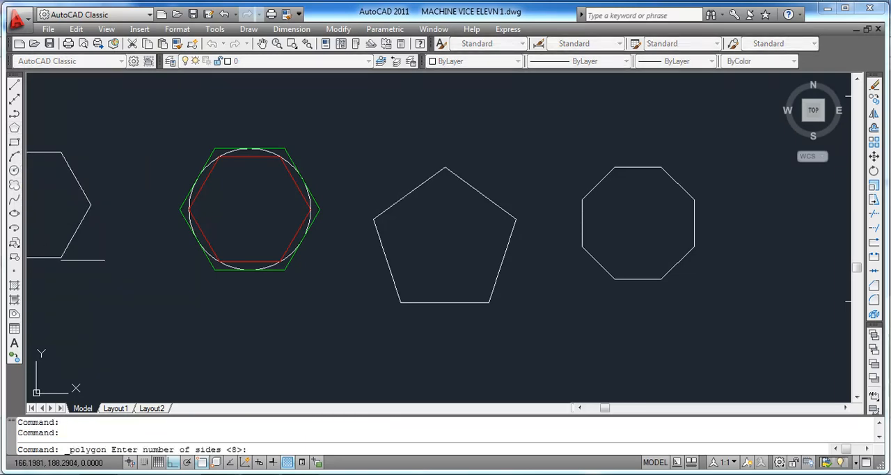
text(3)
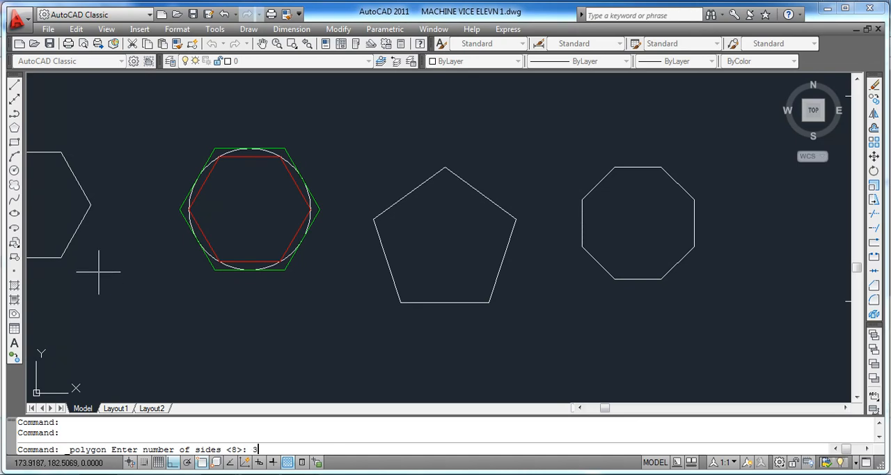
key(Return)
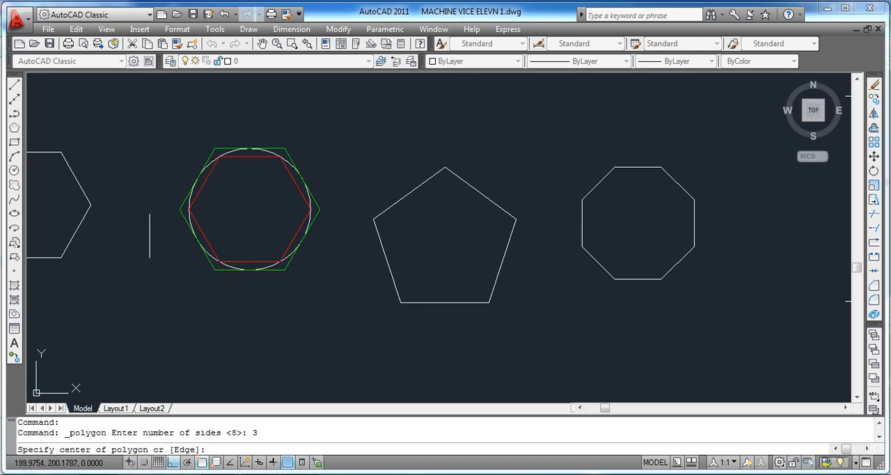
click(134, 310)
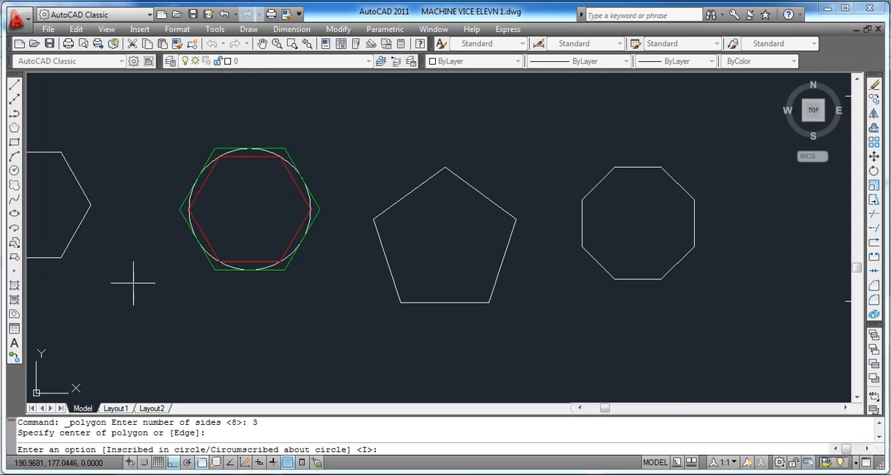
text(c)
key(Return)
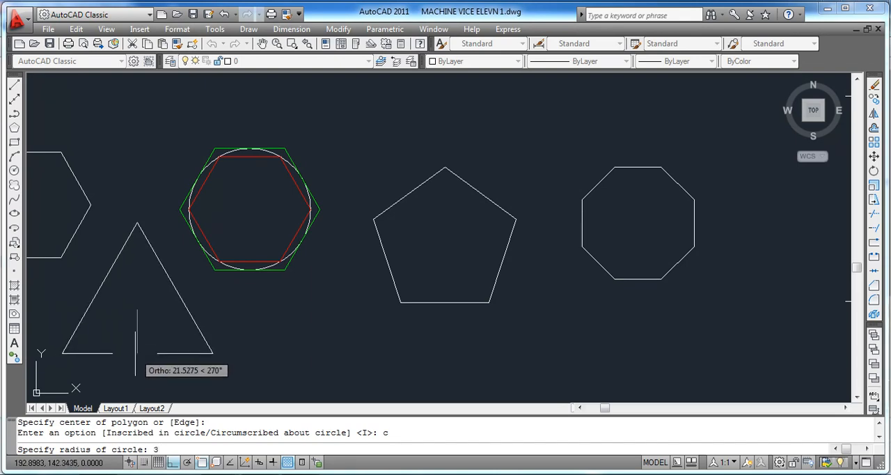
key(Return)
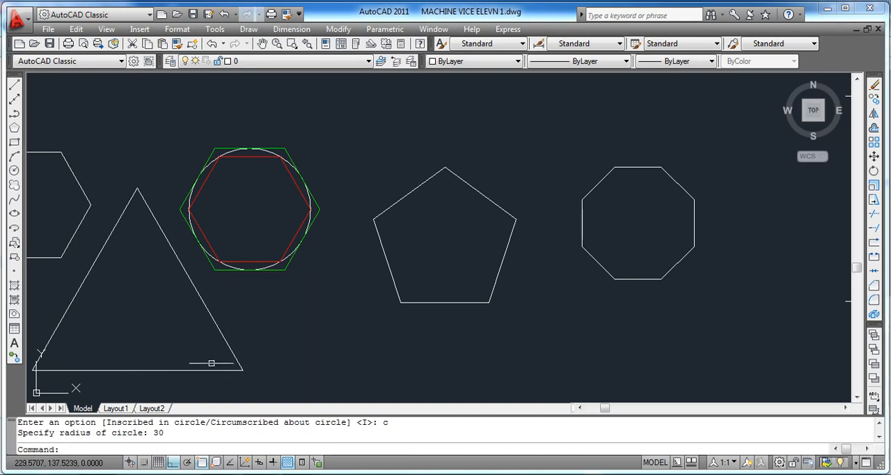
mouse_move(198, 340)
middle_down()
mouse_move(264, 342)
mouse_move(284, 329)
middle_up()
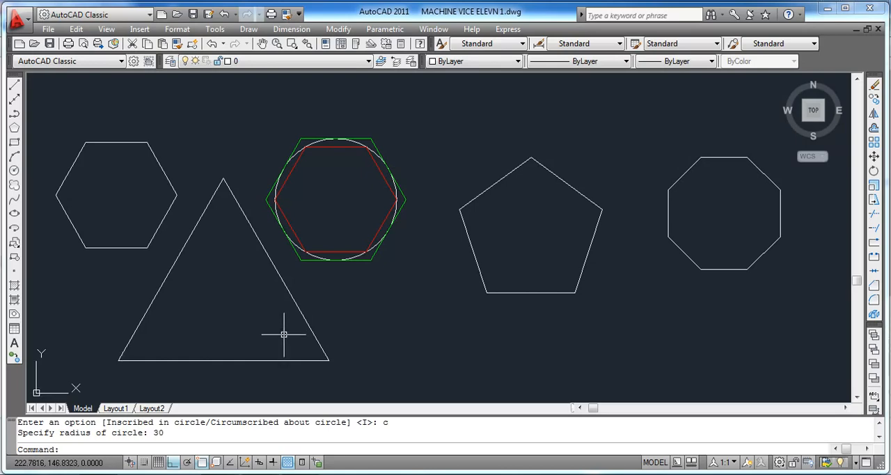